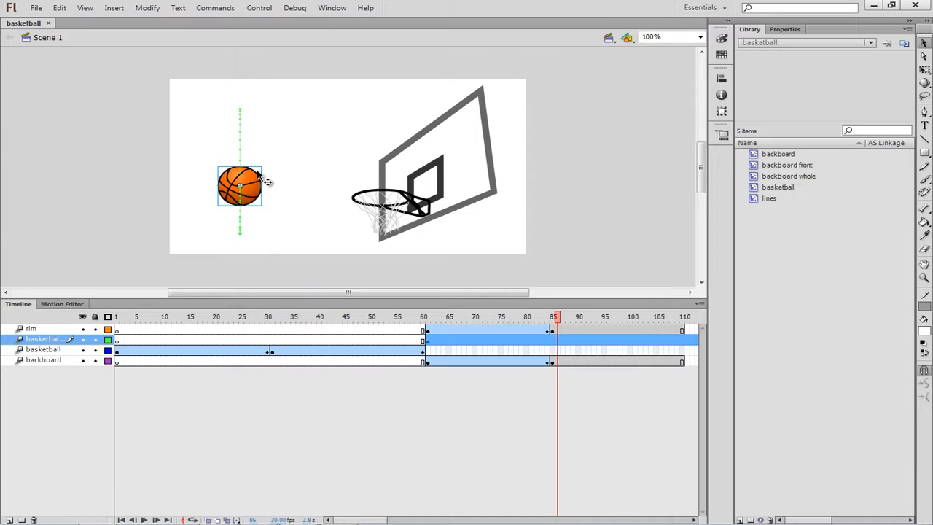
# Apply the bounce-out-3D motion preset to the basketball at frame 86, replacing its current motion.
pyautogui.click(323, 10)
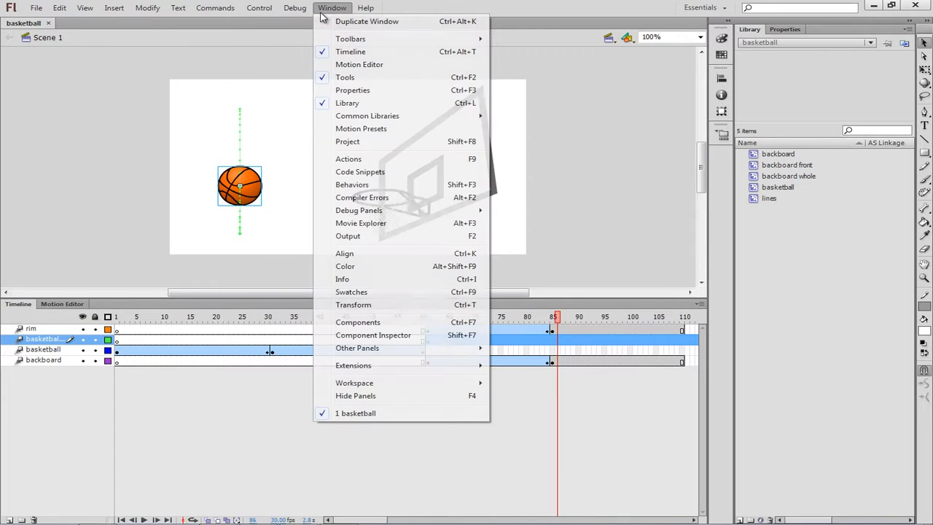
pyautogui.click(341, 132)
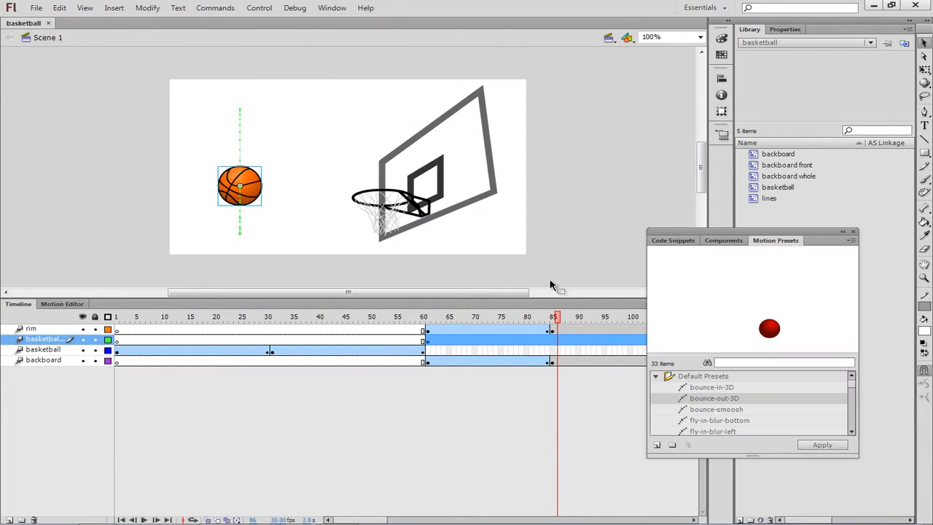
pyautogui.click(709, 389)
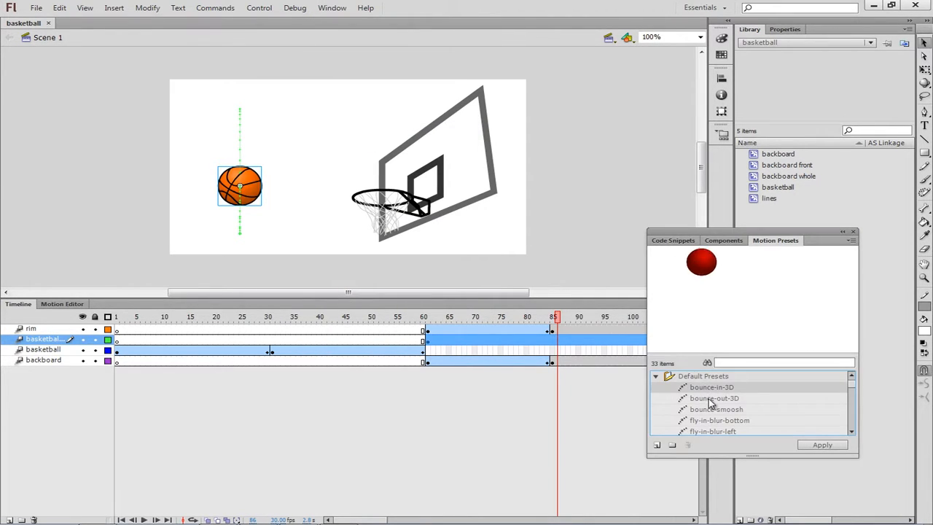
pyautogui.click(711, 399)
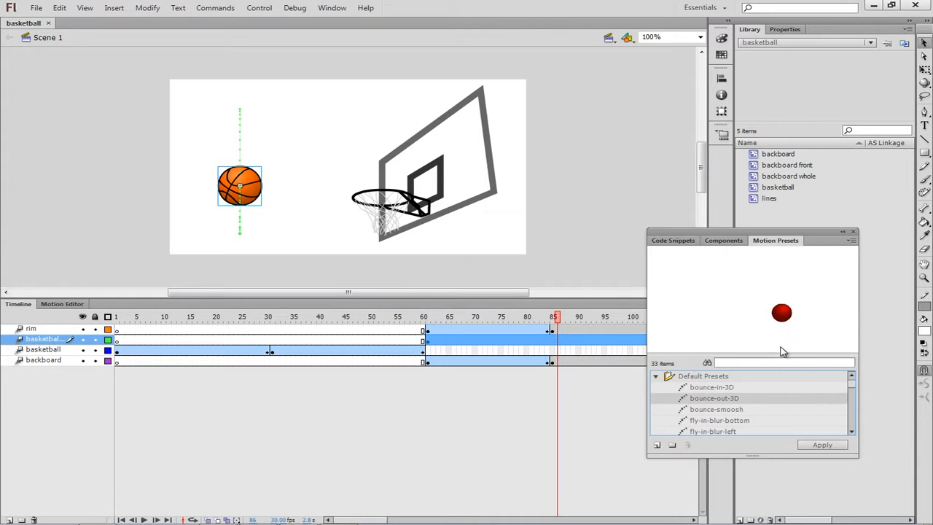
pyautogui.click(817, 447)
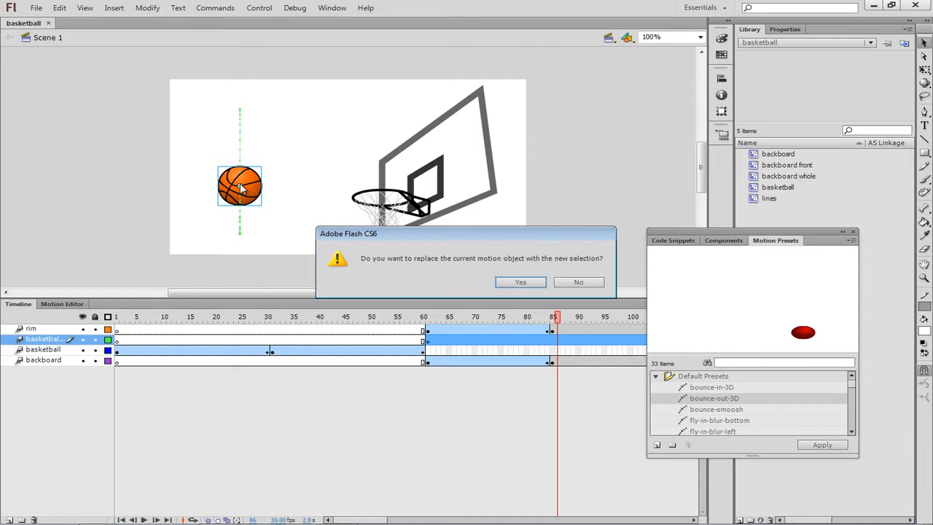
pyautogui.click(519, 284)
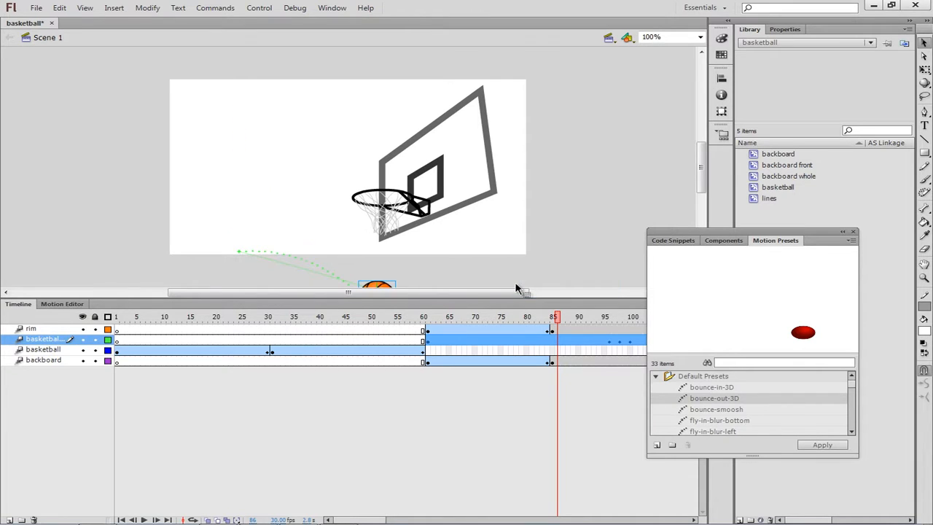
pyautogui.click(855, 234)
# Move the basketball's whole motion path up onto the stage so the ball falls toward the hoop.
pyautogui.moveTo(702, 182); pyautogui.dragTo(704, 210)
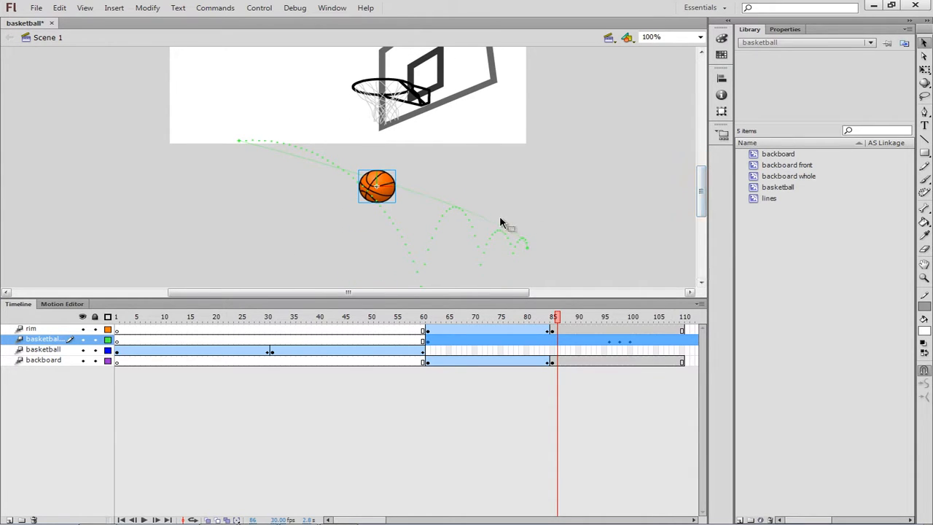
pyautogui.click(435, 205)
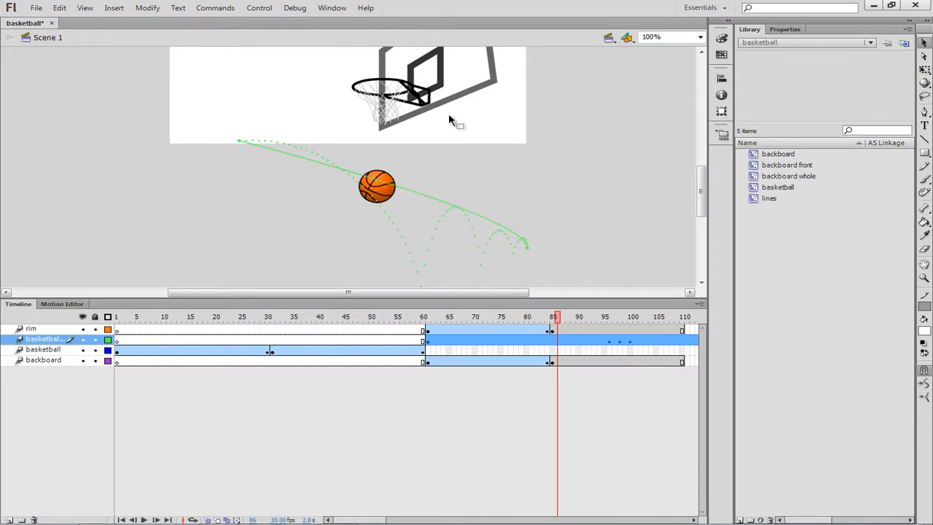
pyautogui.moveTo(705, 188); pyautogui.dragTo(705, 173)
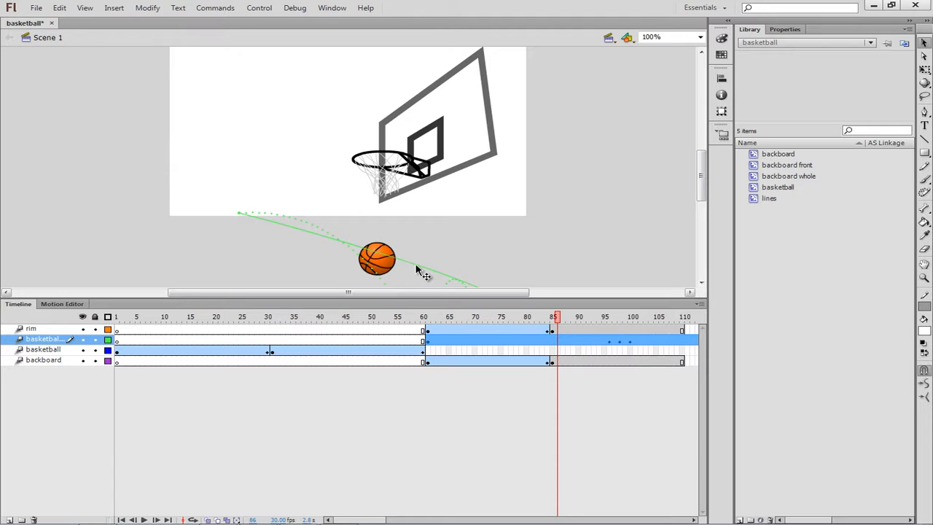
pyautogui.moveTo(422, 271); pyautogui.dragTo(347, 122)
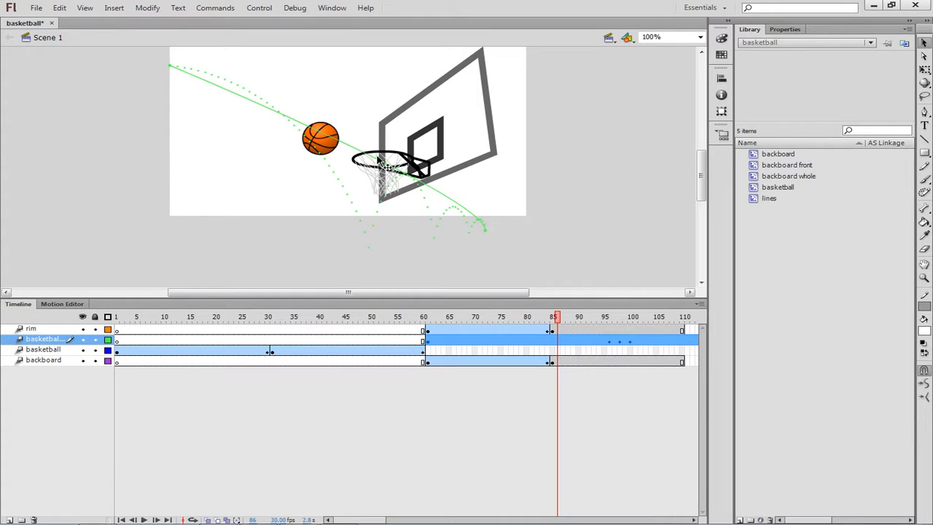
pyautogui.moveTo(358, 157); pyautogui.dragTo(363, 140)
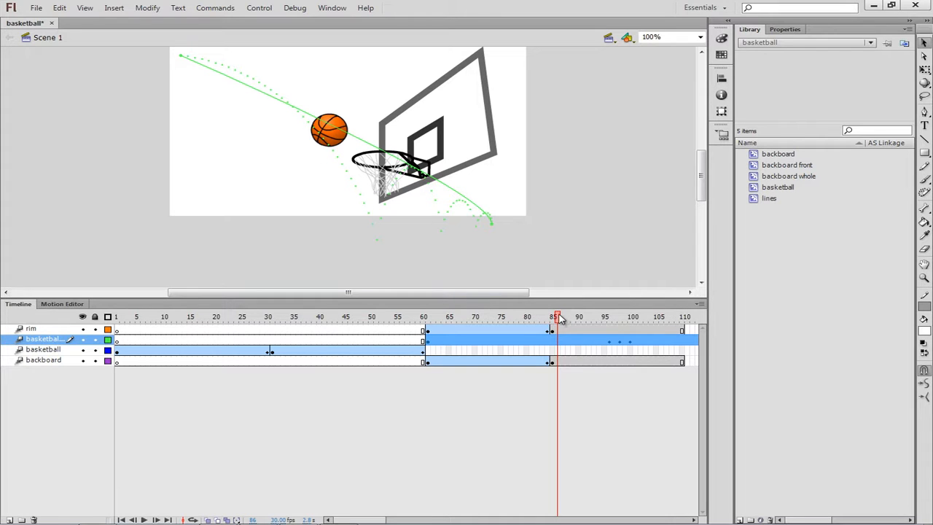
# Preview the tween at frame 90 and shift the whole motion path right so the ball meets the rim.
pyautogui.moveTo(557, 318); pyautogui.dragTo(583, 351)
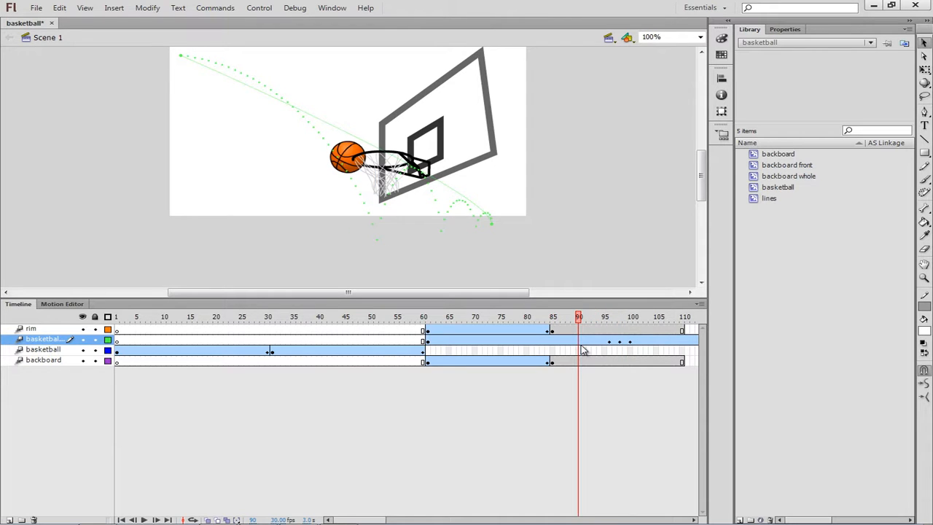
pyautogui.click(580, 343)
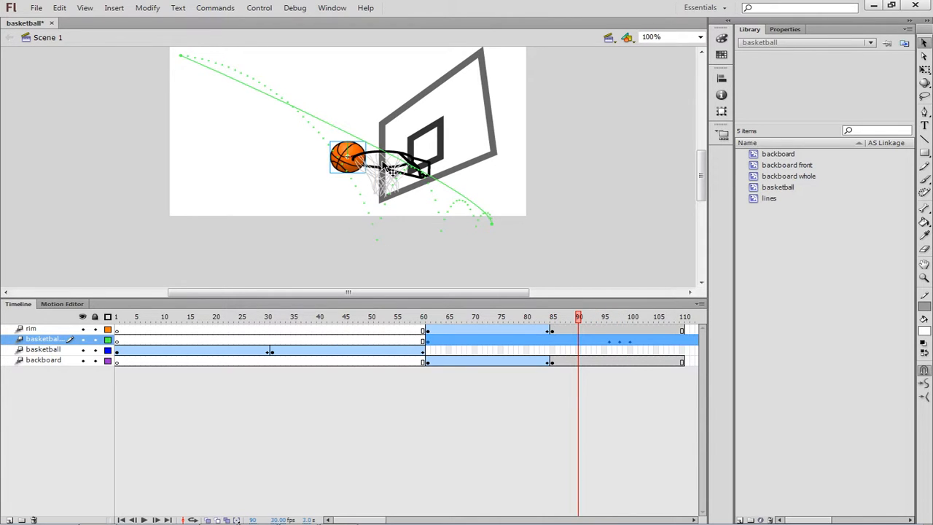
pyautogui.click(350, 127)
pyautogui.click(346, 133)
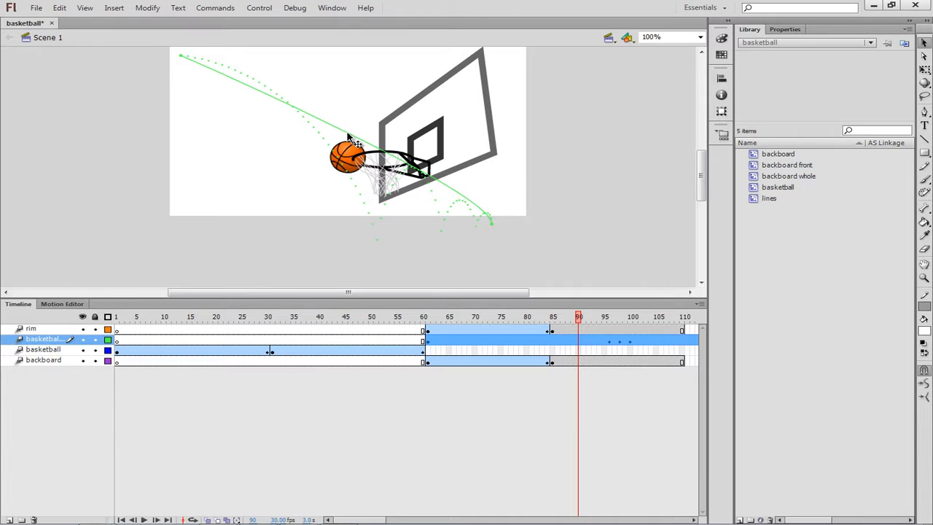
pyautogui.moveTo(349, 136); pyautogui.dragTo(371, 131)
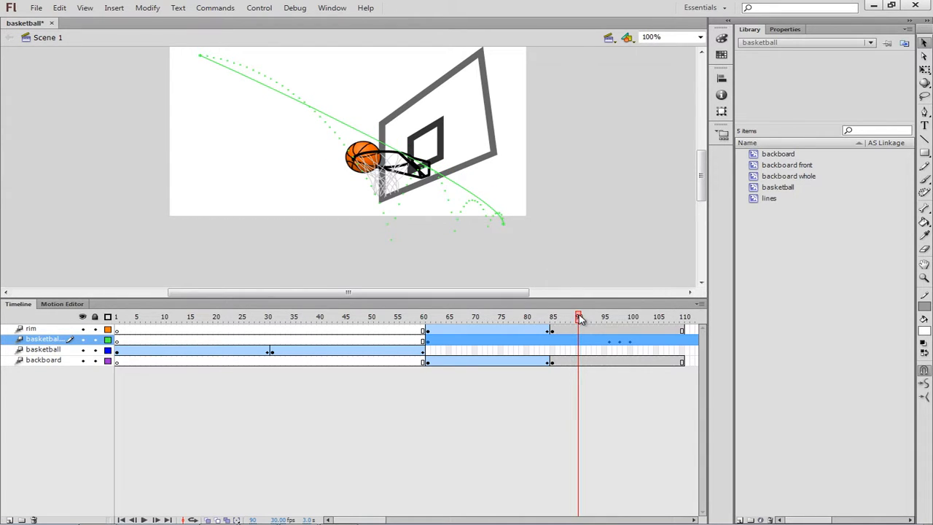
# Check the ball at frame 100, nudge the motion path slightly further right, and preview frame 105.
pyautogui.moveTo(581, 319); pyautogui.dragTo(631, 333)
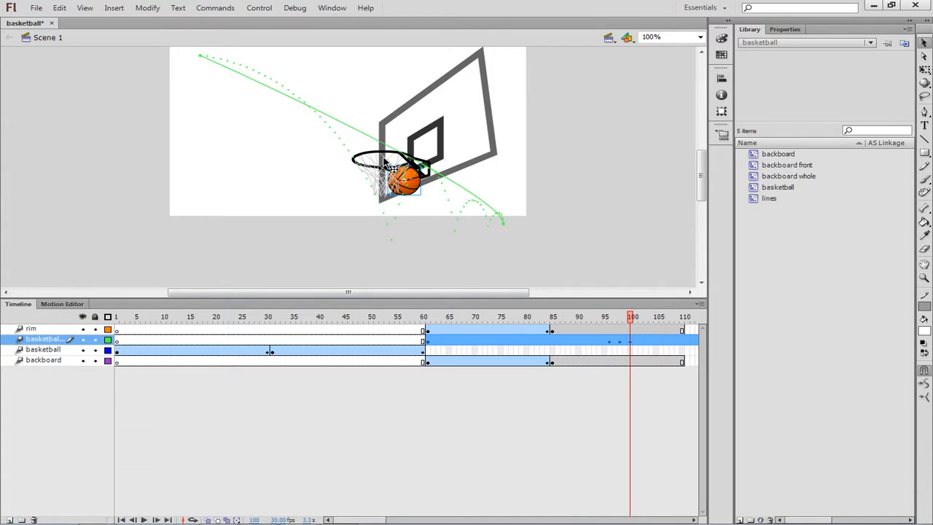
pyautogui.click(363, 139)
pyautogui.click(366, 139)
pyautogui.moveTo(366, 140); pyautogui.dragTo(375, 138)
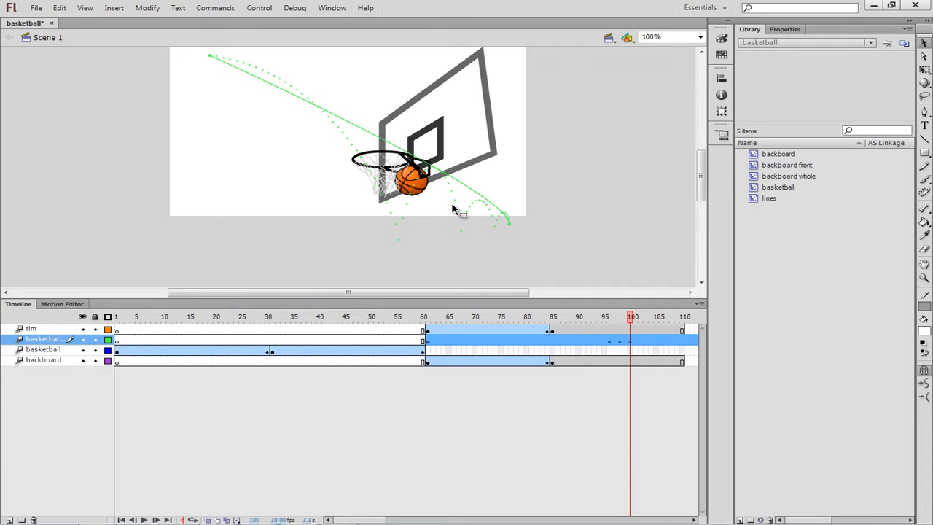
pyautogui.moveTo(633, 321); pyautogui.dragTo(660, 323)
# Show 75 frames in the Motion Editor graph and examine the basketball tween's position, scale and ease curves.
pyautogui.click(492, 340)
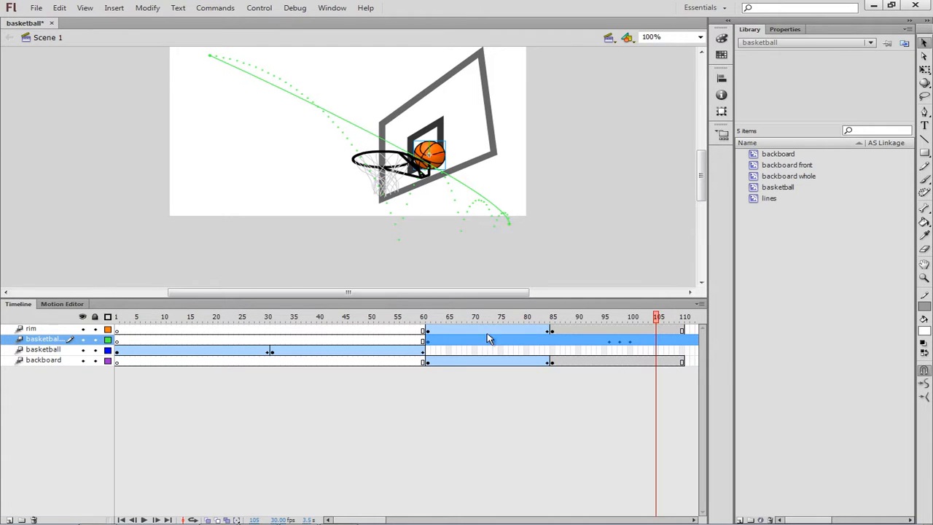
pyautogui.click(63, 304)
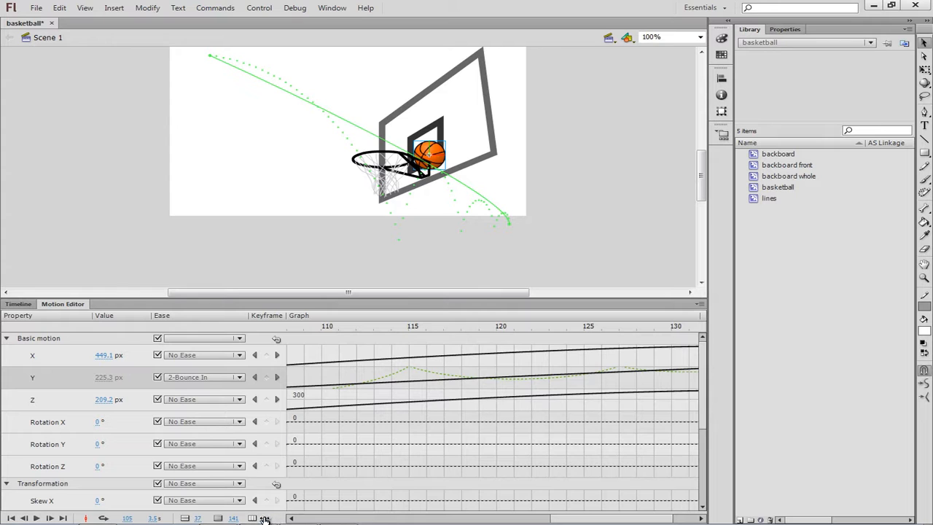
pyautogui.moveTo(265, 519); pyautogui.dragTo(316, 520)
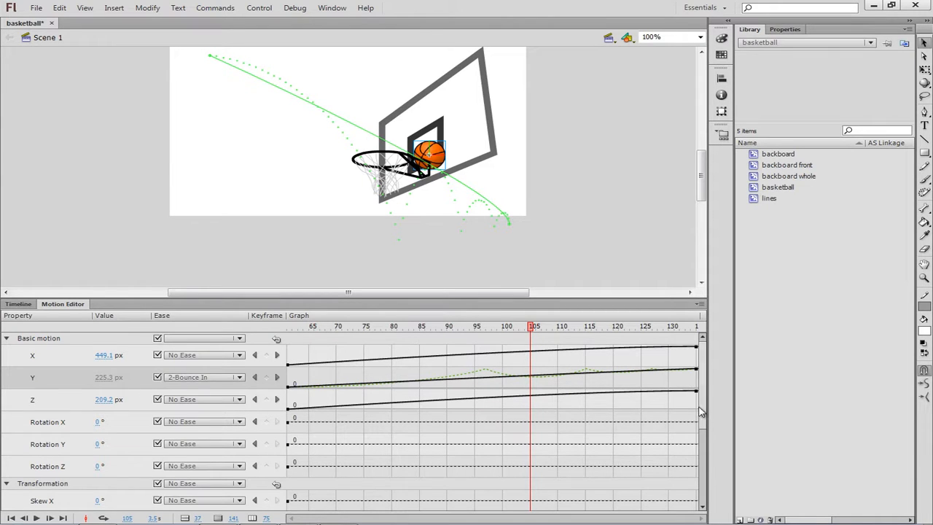
pyautogui.moveTo(703, 411); pyautogui.dragTo(705, 472)
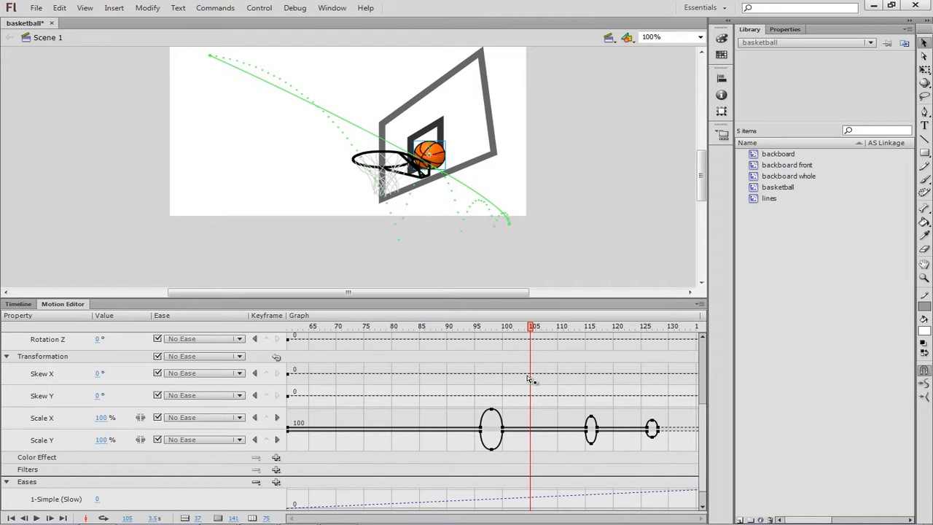
pyautogui.moveTo(532, 332); pyautogui.dragTo(375, 423)
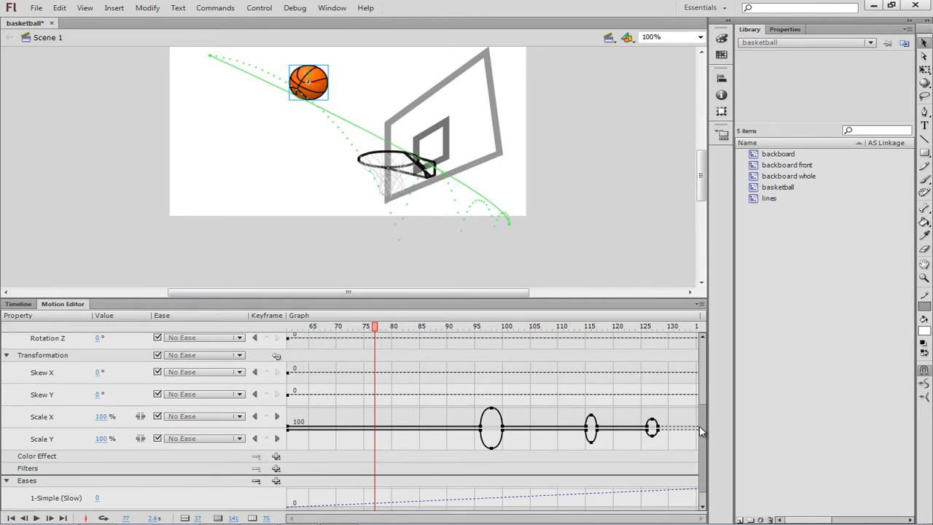
pyautogui.scroll(-1, 698, 429)
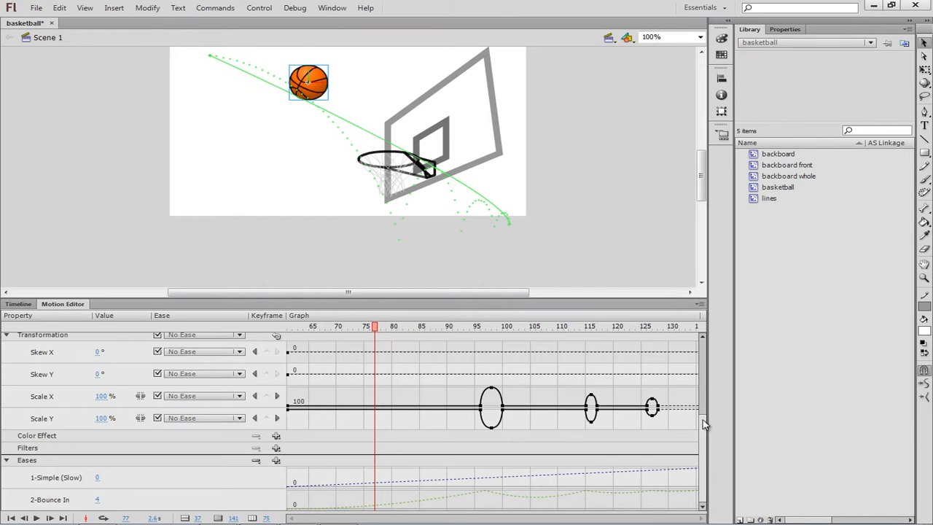
pyautogui.moveTo(705, 425); pyautogui.dragTo(705, 359)
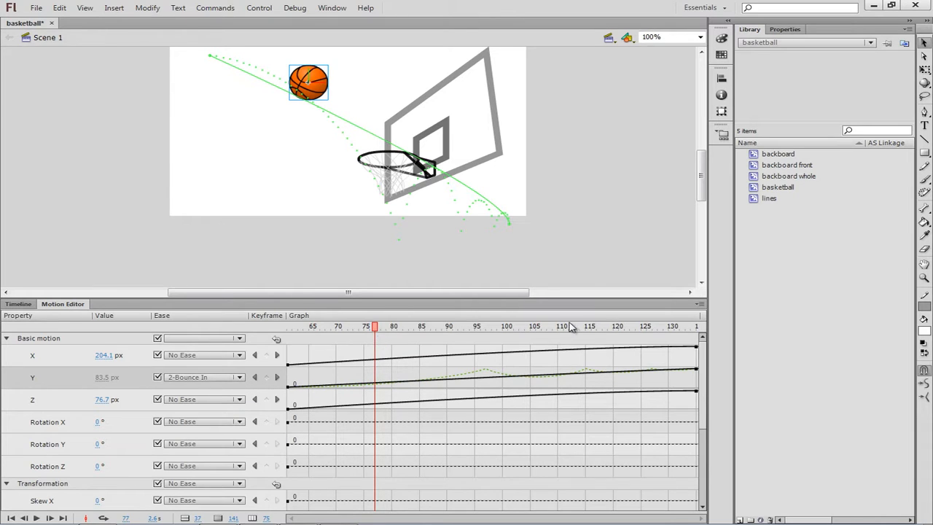
# Back in the enlarged stage view, widen the basketball's motion path on both sides and make it slightly taller with Free Transform.
pyautogui.moveTo(700, 193); pyautogui.dragTo(700, 182)
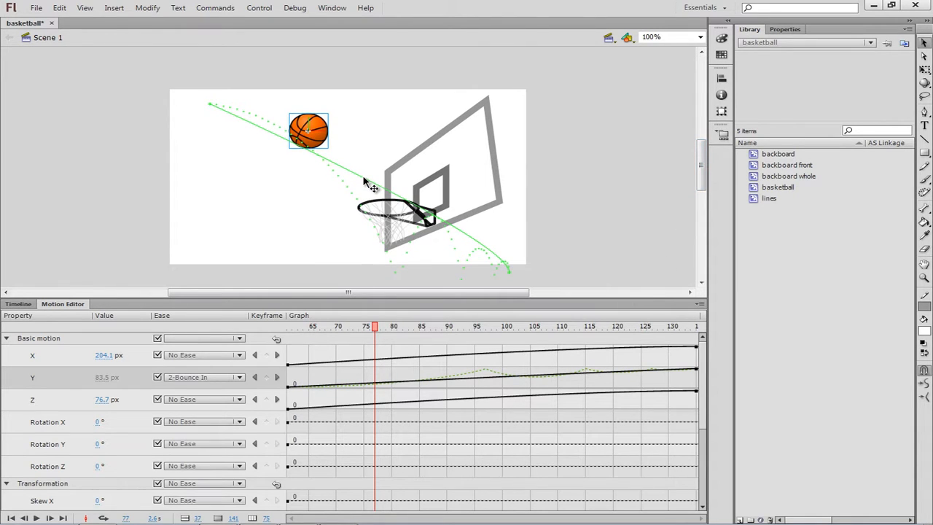
pyautogui.click(19, 304)
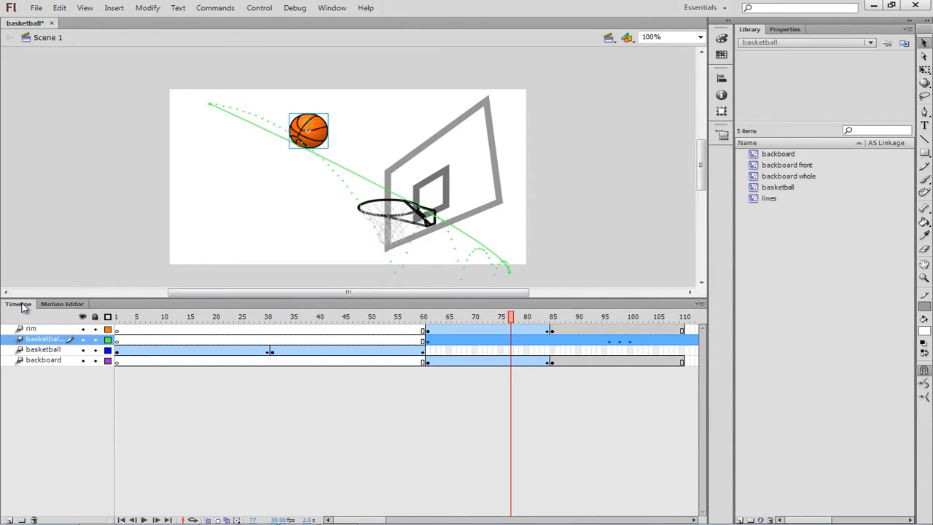
pyautogui.moveTo(303, 297); pyautogui.dragTo(303, 370)
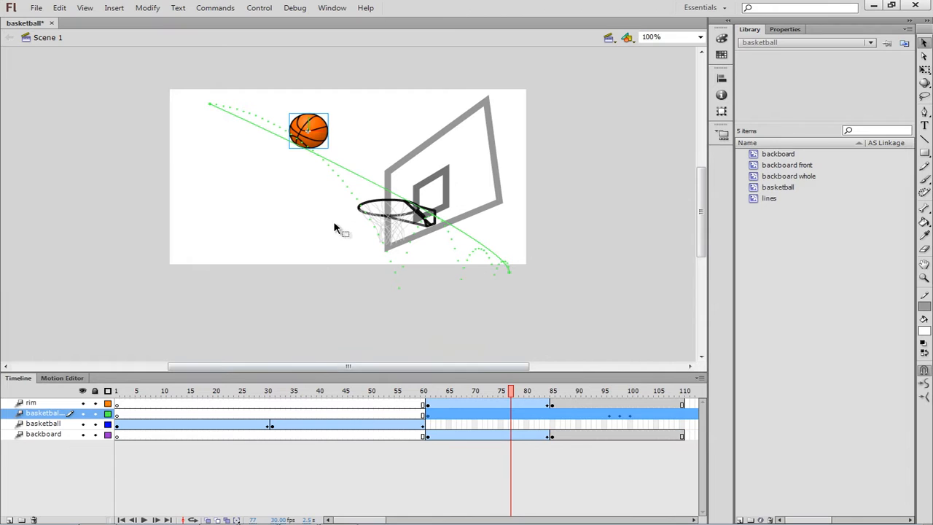
pyautogui.click(350, 175)
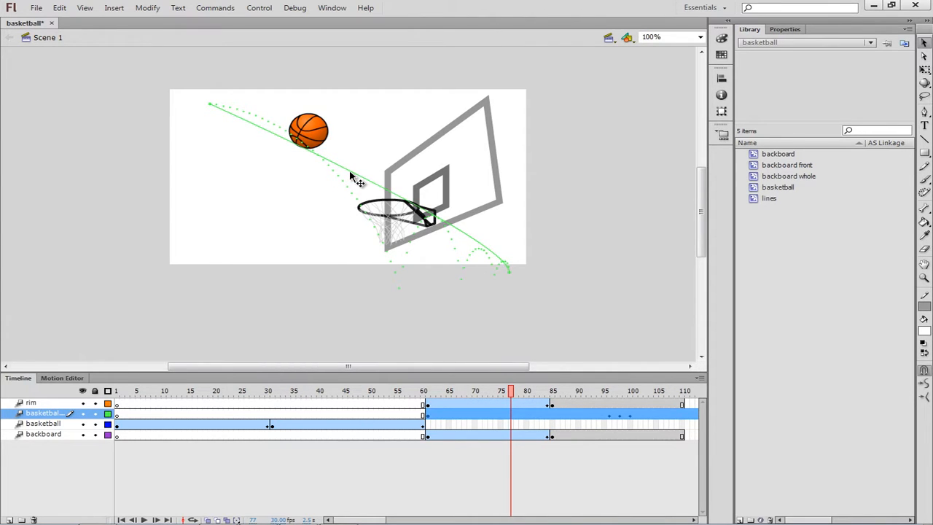
pyautogui.click(925, 76)
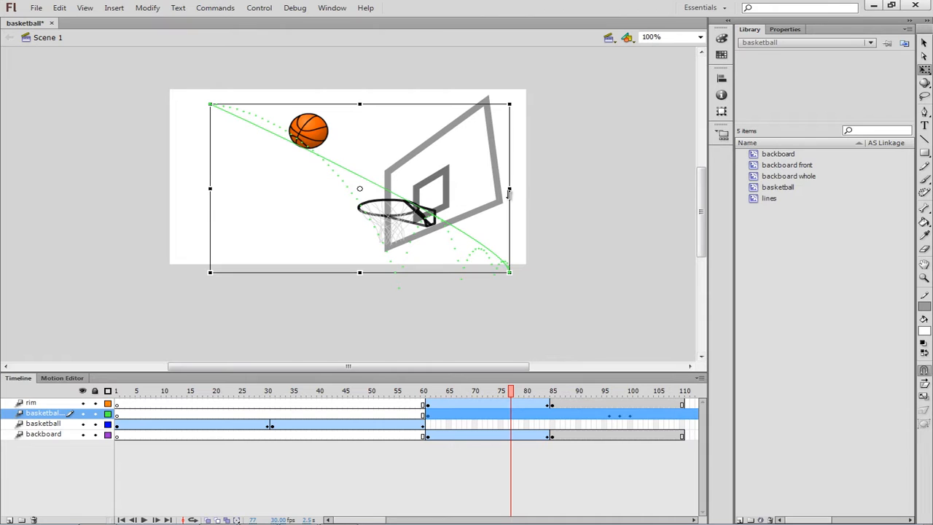
pyautogui.moveTo(511, 189); pyautogui.dragTo(562, 189)
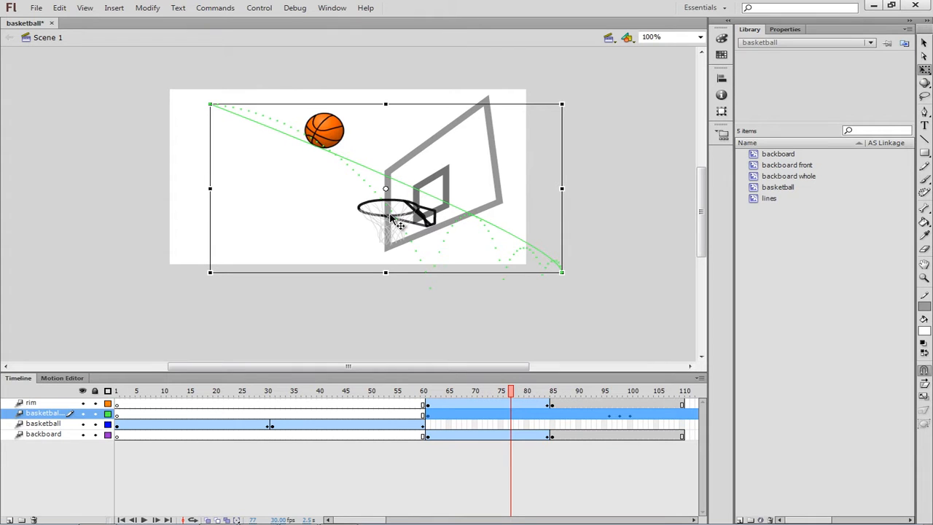
pyautogui.moveTo(211, 189); pyautogui.dragTo(160, 189)
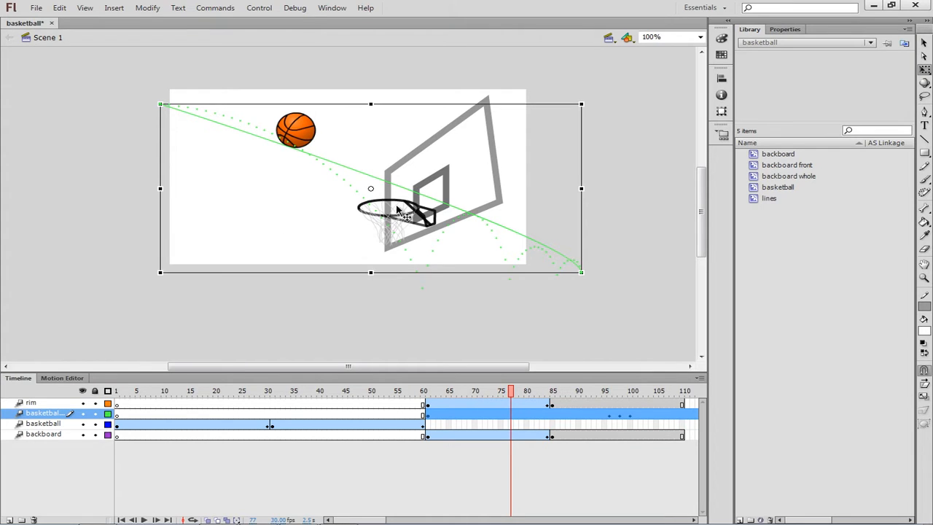
pyautogui.moveTo(372, 103); pyautogui.dragTo(371, 97)
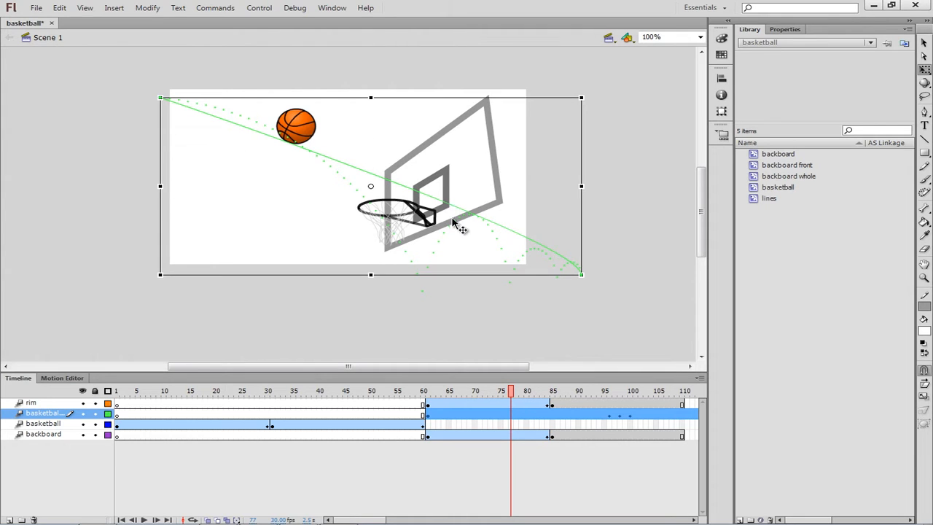
pyautogui.click(448, 96)
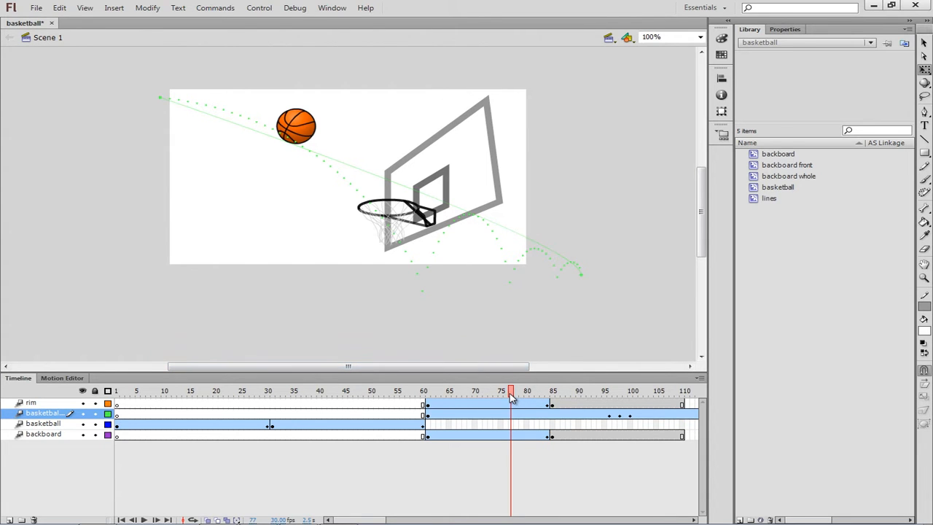
# Select the basketball at frame 89 and display its tween properties in the Motion Editor.
pyautogui.moveTo(510, 396); pyautogui.dragTo(340, 413)
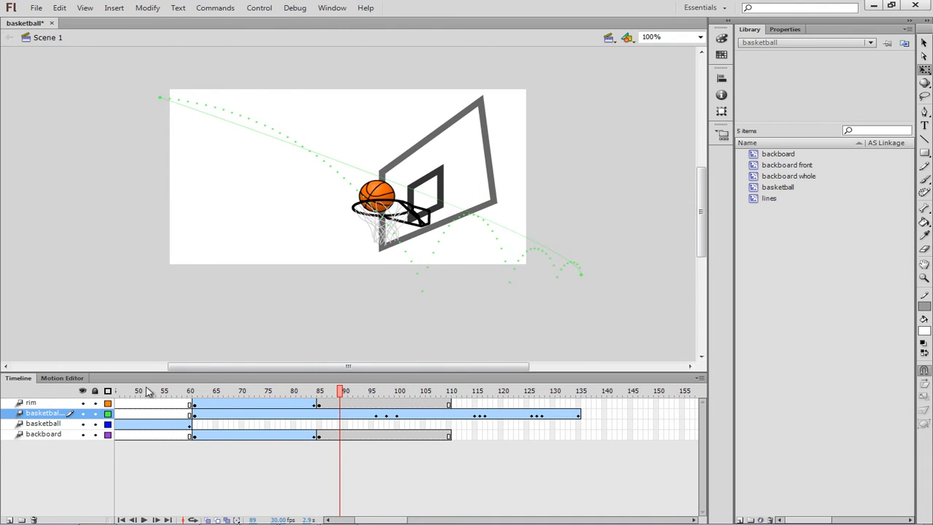
pyautogui.click(73, 379)
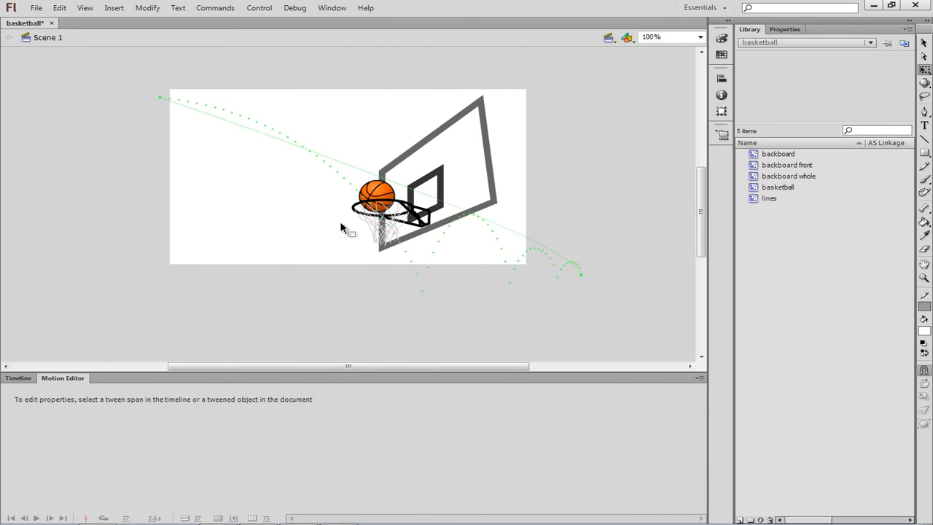
pyautogui.click(381, 200)
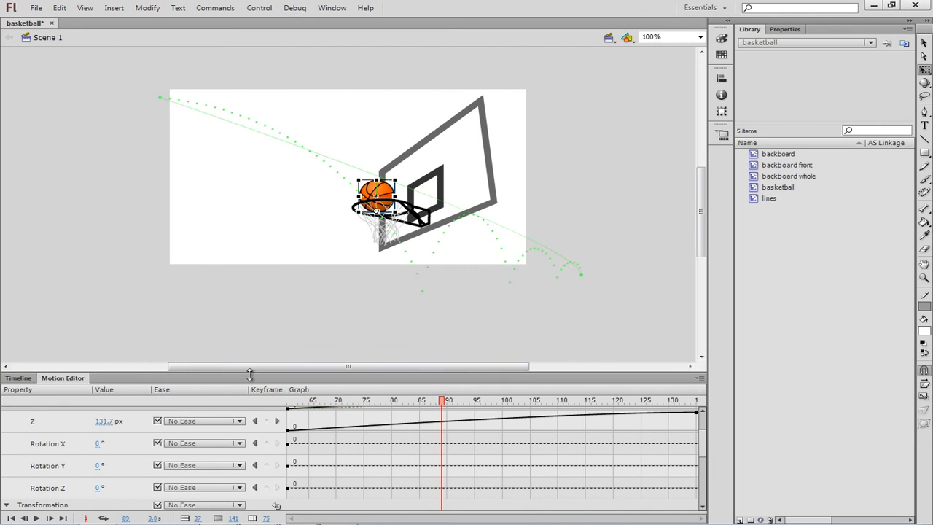